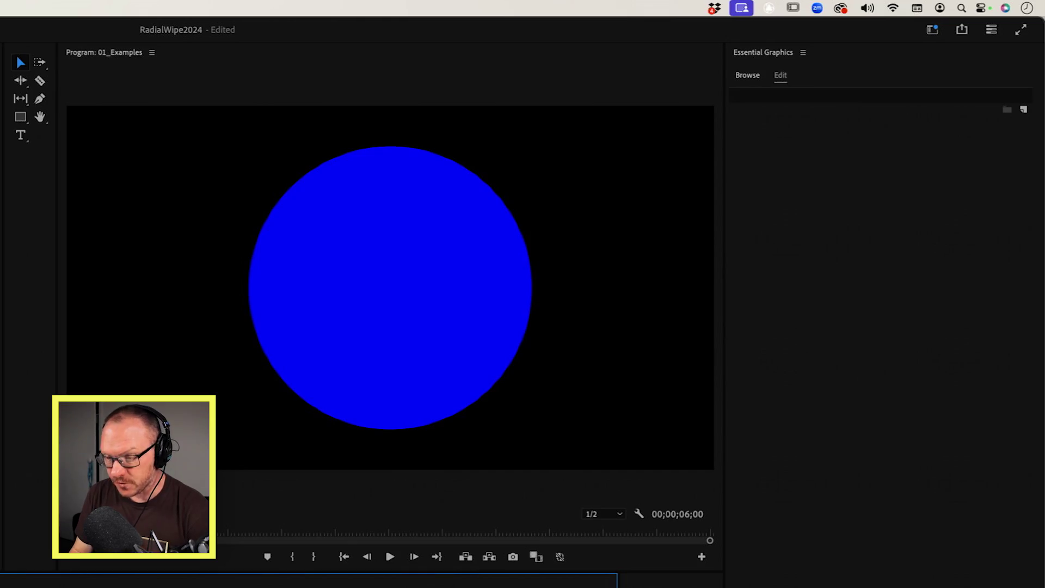
Step: Play the 01_Examples sequence to preview the finished red radial wipe
{"action": "key", "text": "space"}
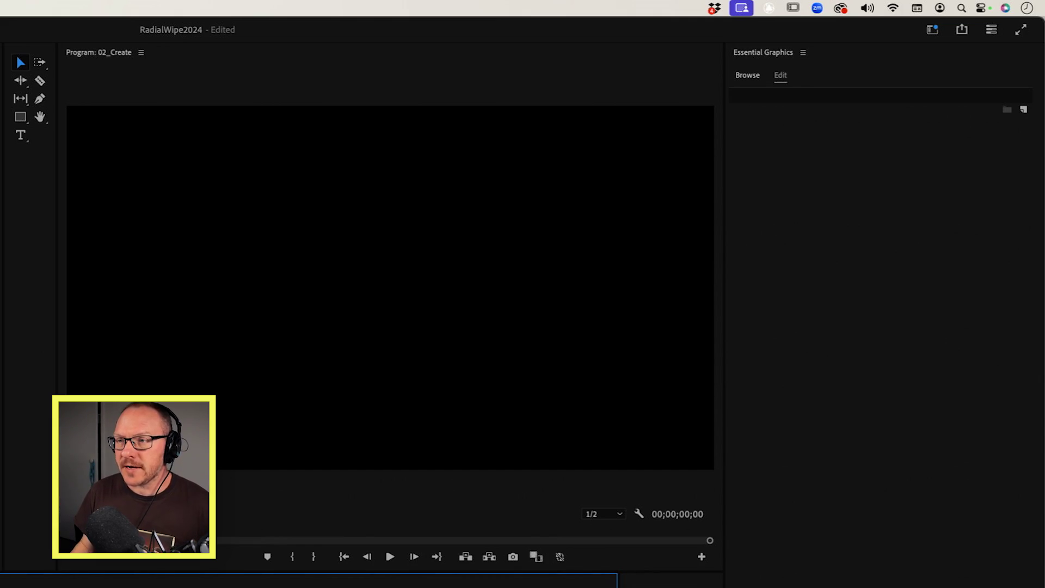
Step: Draw an 859 by 859 circle with the Ellipse Tool, fill it red, and centre it in the frame
{"action": "left_click", "coordinate": [22, 116]}
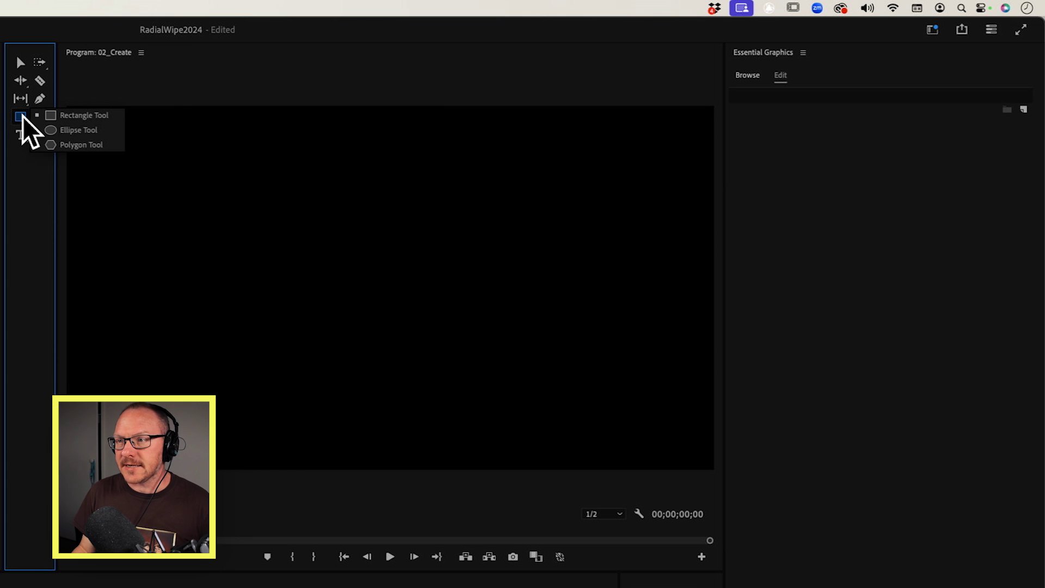
{"action": "left_click", "coordinate": [77, 131]}
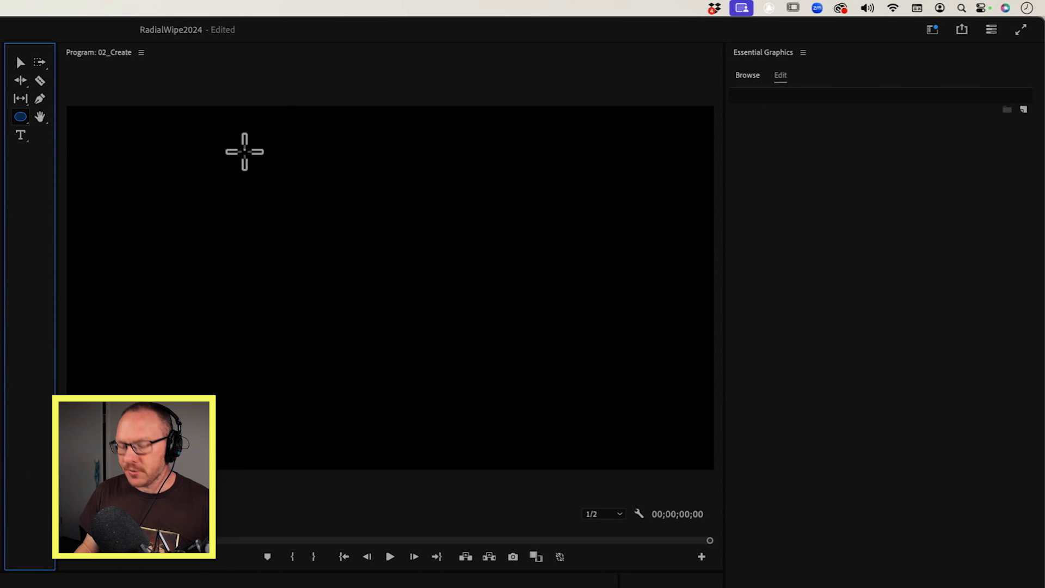
{"action": "left_click_drag", "start_coordinate": [256, 147], "coordinate": [546, 420]}
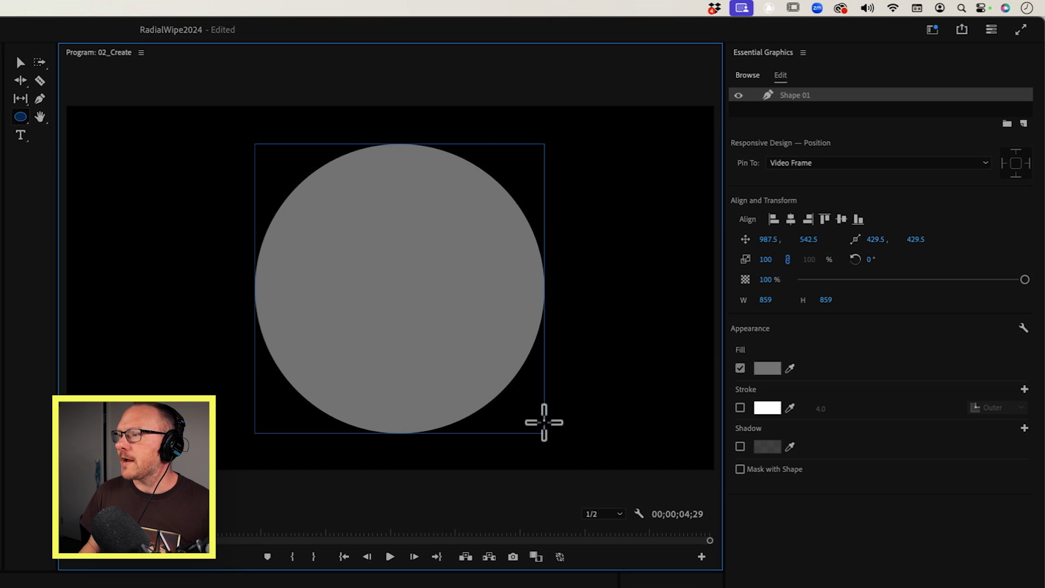
{"action": "left_click", "coordinate": [765, 369]}
{"action": "left_click_drag", "start_coordinate": [325, 499], "coordinate": [348, 499]}
{"action": "left_click", "coordinate": [324, 398]}
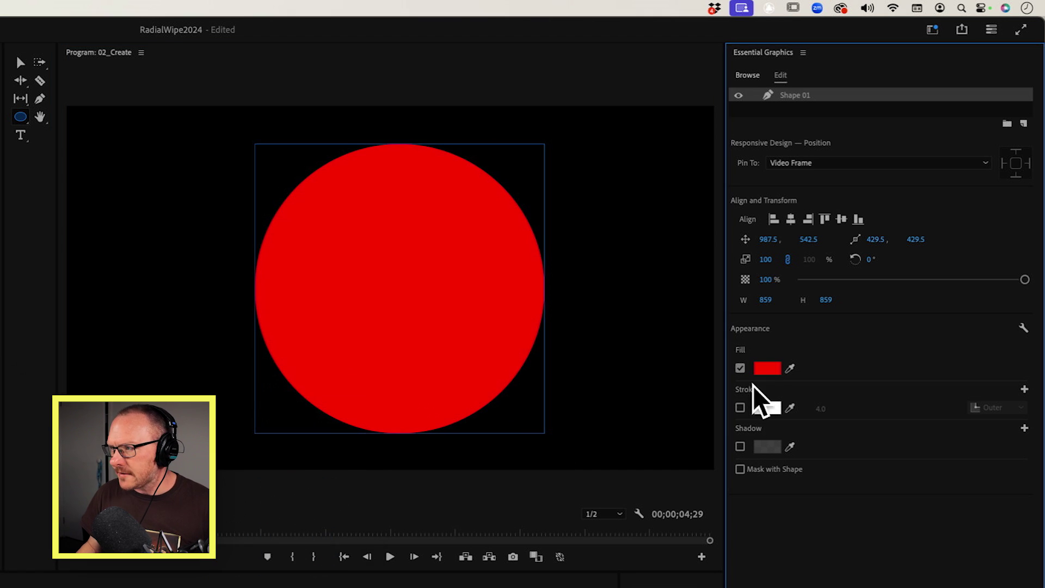
{"action": "left_click", "coordinate": [790, 220]}
{"action": "left_click", "coordinate": [842, 220]}
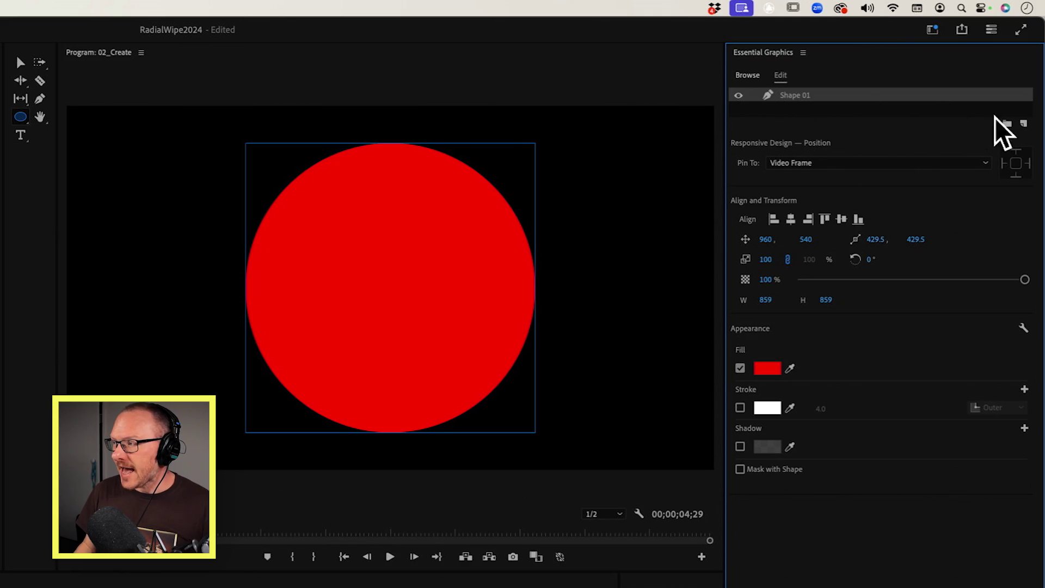
Step: Add a green rectangle layer over the circle and enable snapping in the Program Monitor
{"action": "left_click", "coordinate": [1023, 123]}
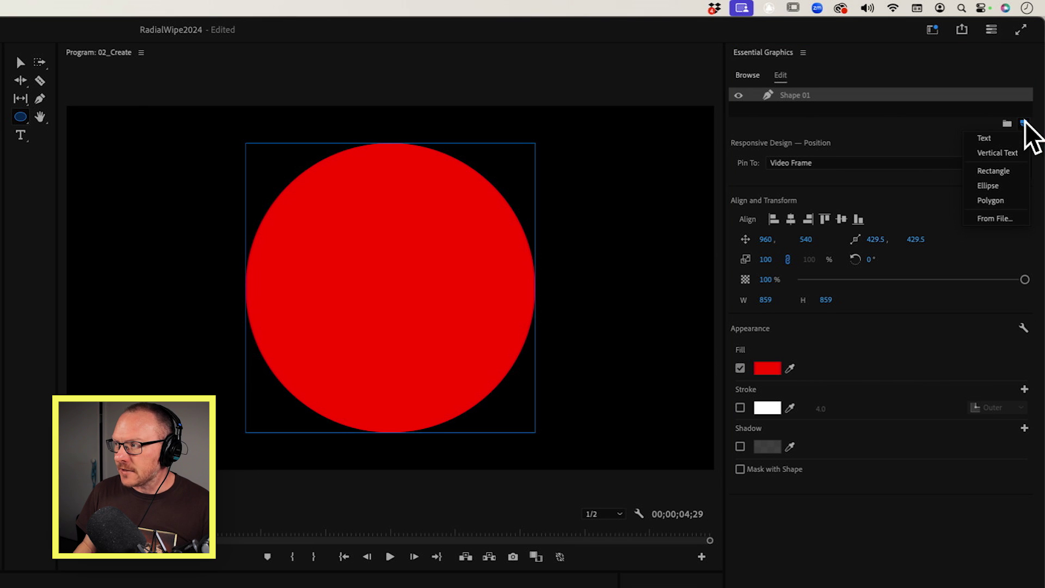
{"action": "left_click", "coordinate": [1016, 170]}
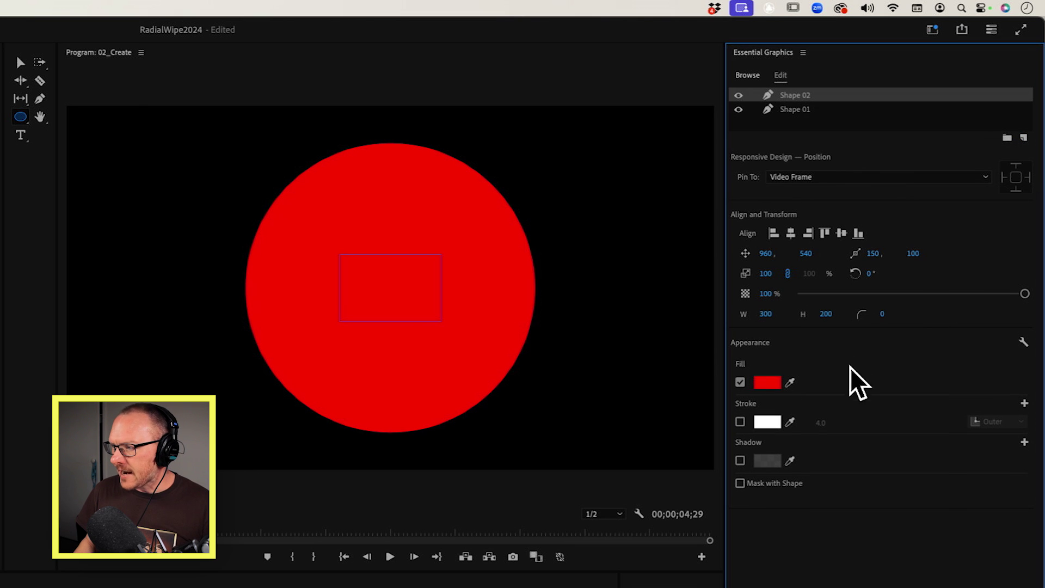
{"action": "left_click", "coordinate": [765, 383]}
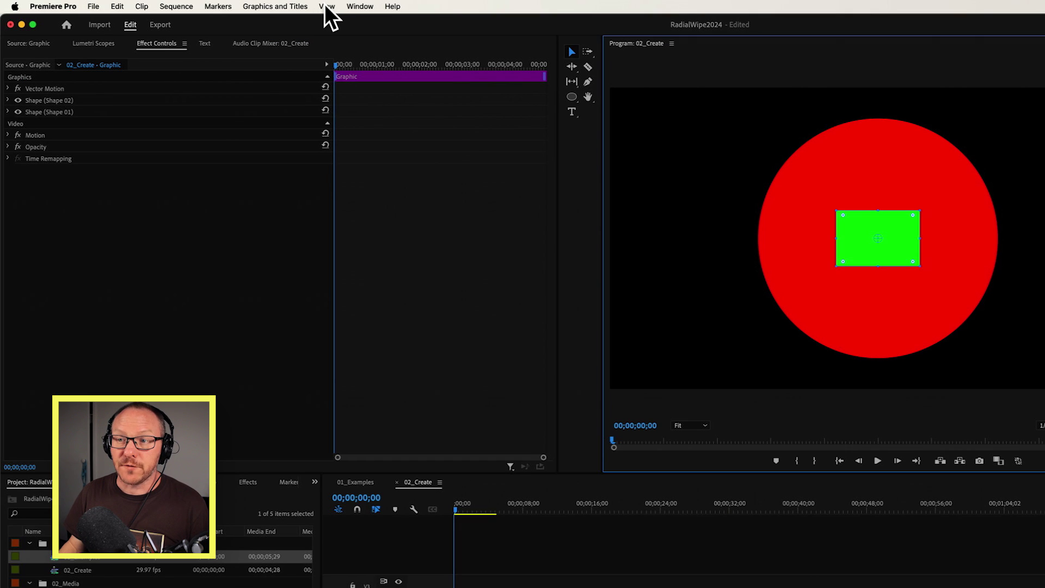
{"action": "left_click", "coordinate": [326, 6]}
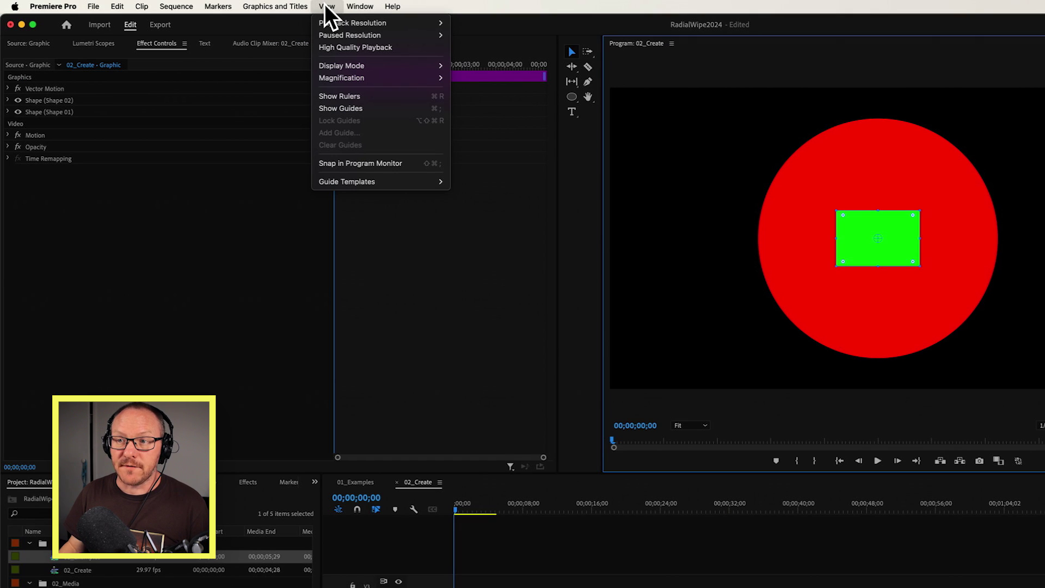
{"action": "left_click", "coordinate": [348, 162]}
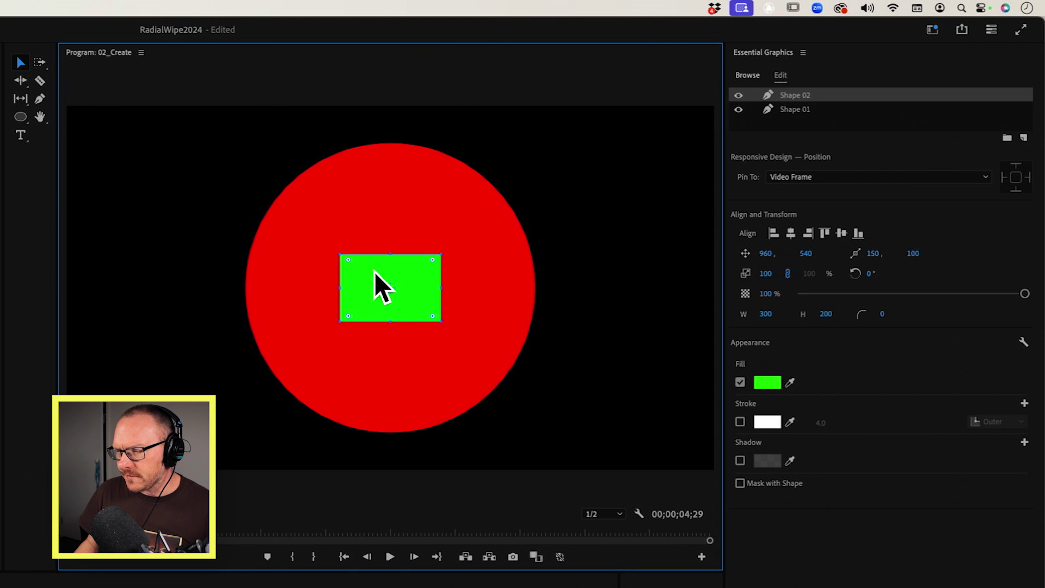
Step: Snap the rectangle's left edge to the circle centre, enlarge it past the circle, and use it as a mask
{"action": "left_click_drag", "start_coordinate": [375, 272], "coordinate": [425, 274]}
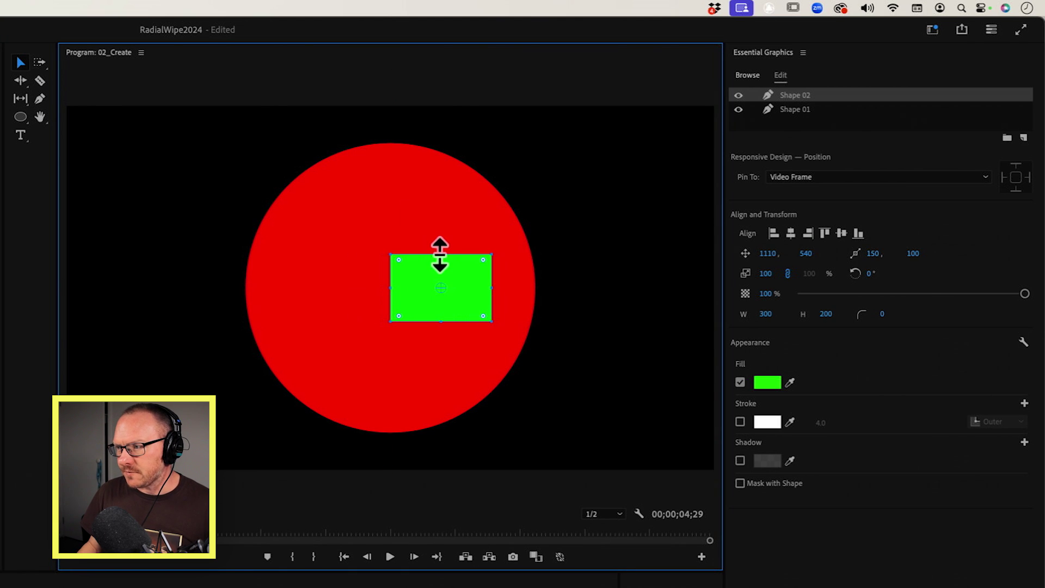
{"action": "left_click_drag", "start_coordinate": [441, 240], "coordinate": [442, 115]}
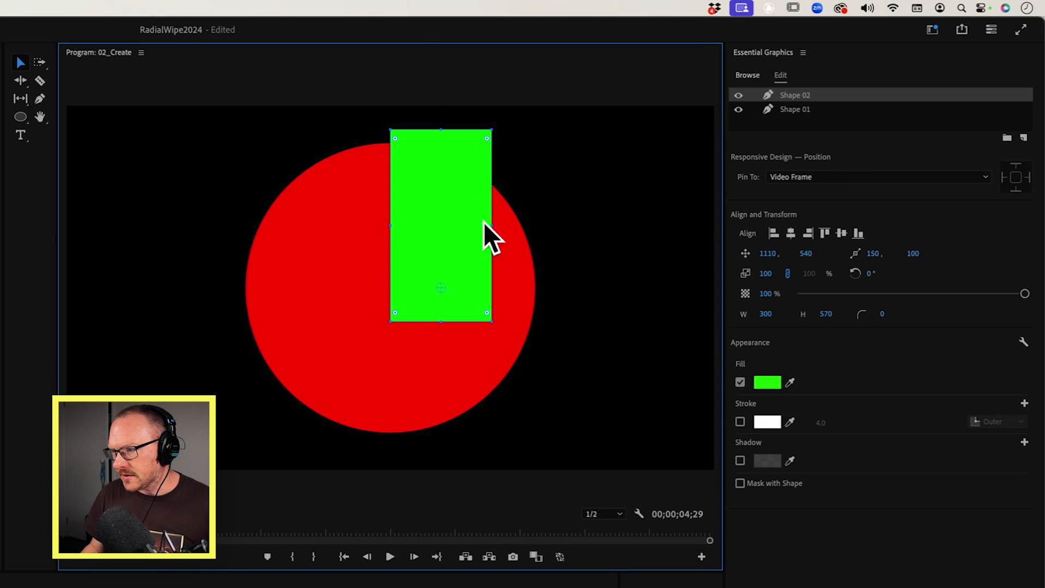
{"action": "left_click_drag", "start_coordinate": [492, 225], "coordinate": [583, 226]}
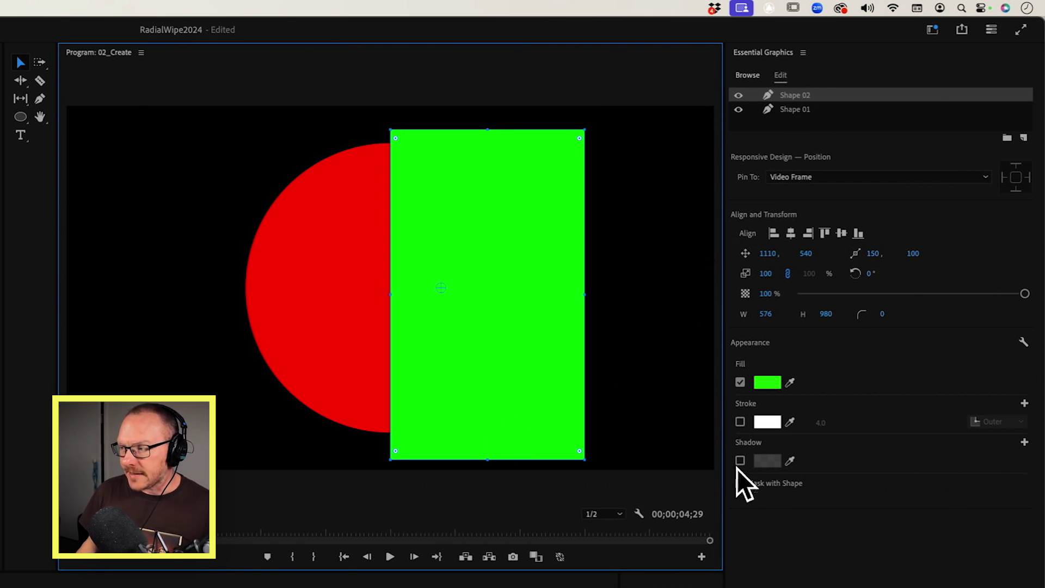
{"action": "left_click", "coordinate": [740, 483]}
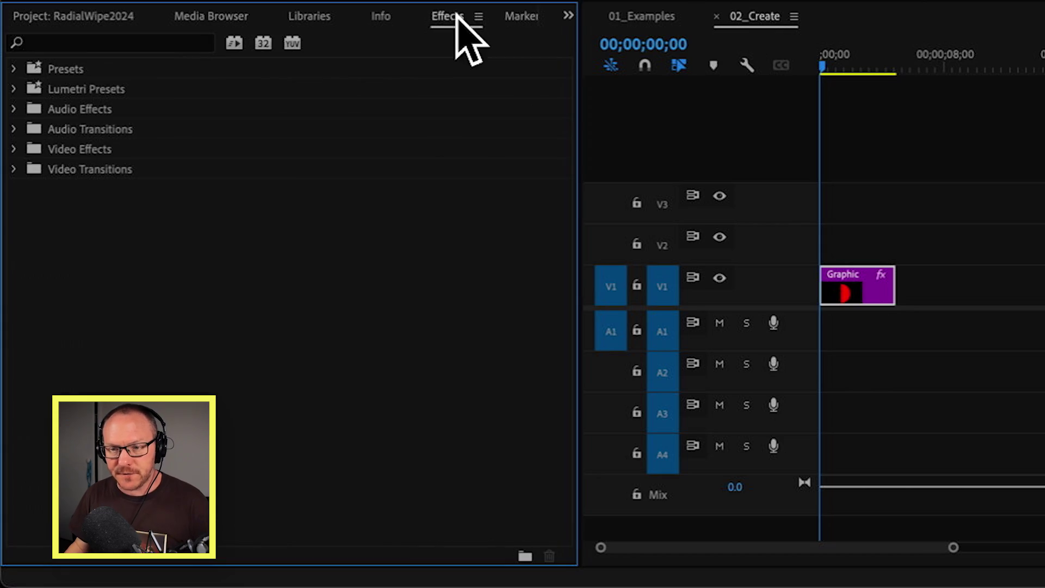
Step: Search the effects for 'mirror' and apply Mirror to the Graphic clip
{"action": "left_click", "coordinate": [145, 37]}
{"action": "type", "text": "m"}
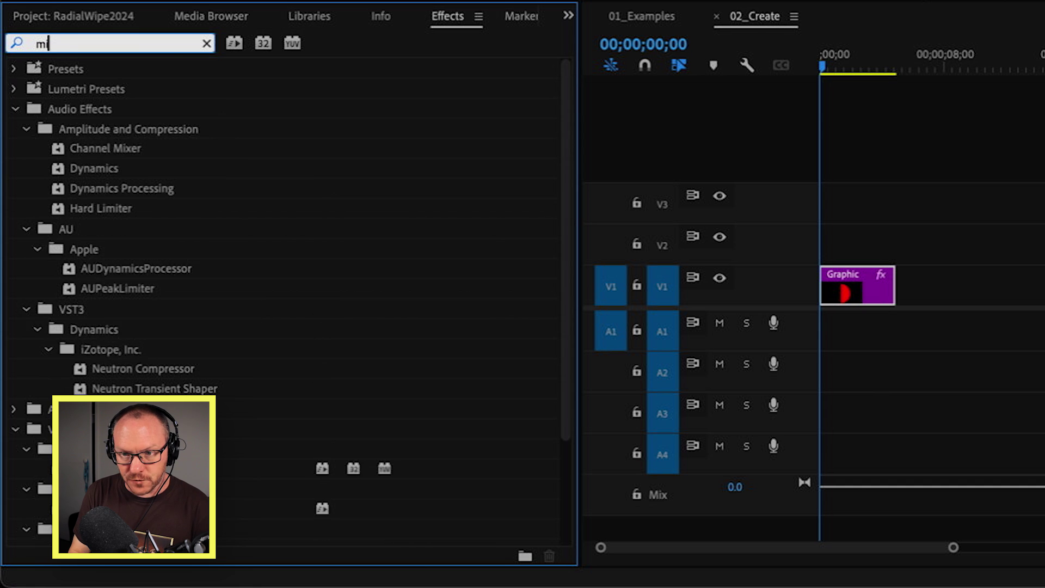
{"action": "type", "text": "irror"}
{"action": "left_click", "coordinate": [64, 188]}
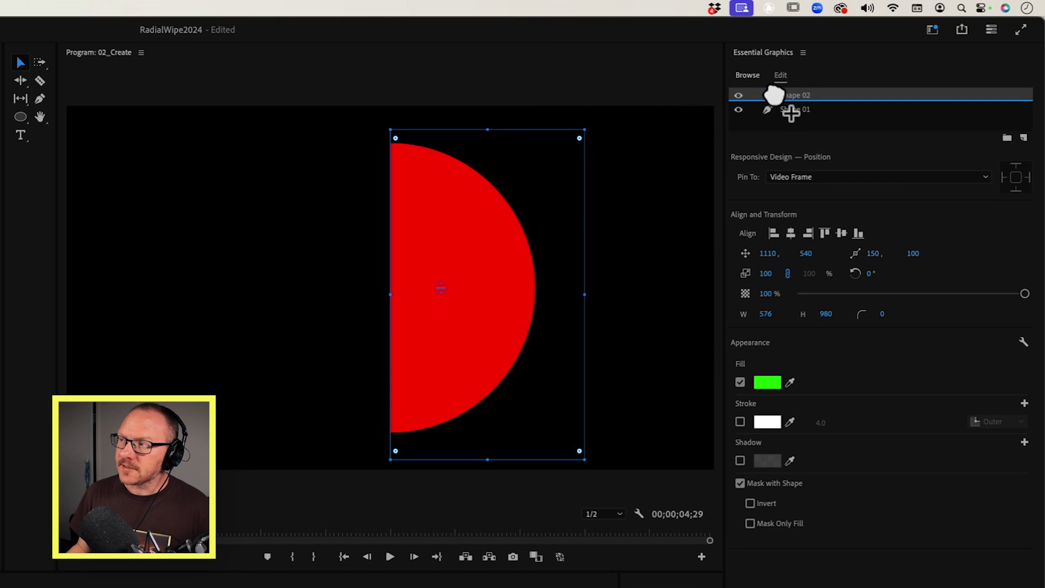
{"action": "left_click_drag", "start_coordinate": [789, 111], "coordinate": [776, 93]}
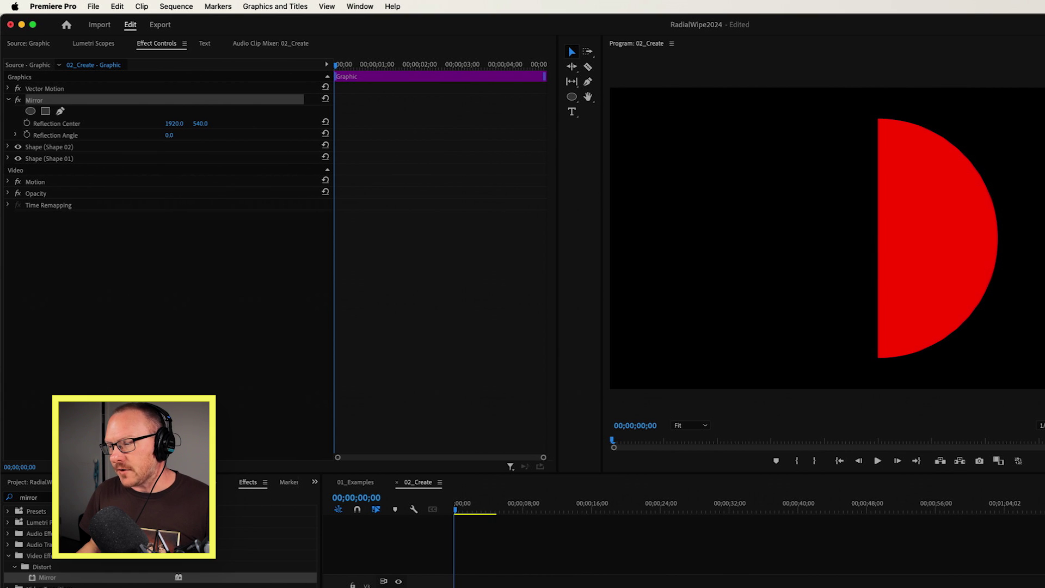
Step: Set the Mirror Reflection Center X to about 960 in Effect Controls, hiding the half-circle
{"action": "left_click", "coordinate": [49, 158]}
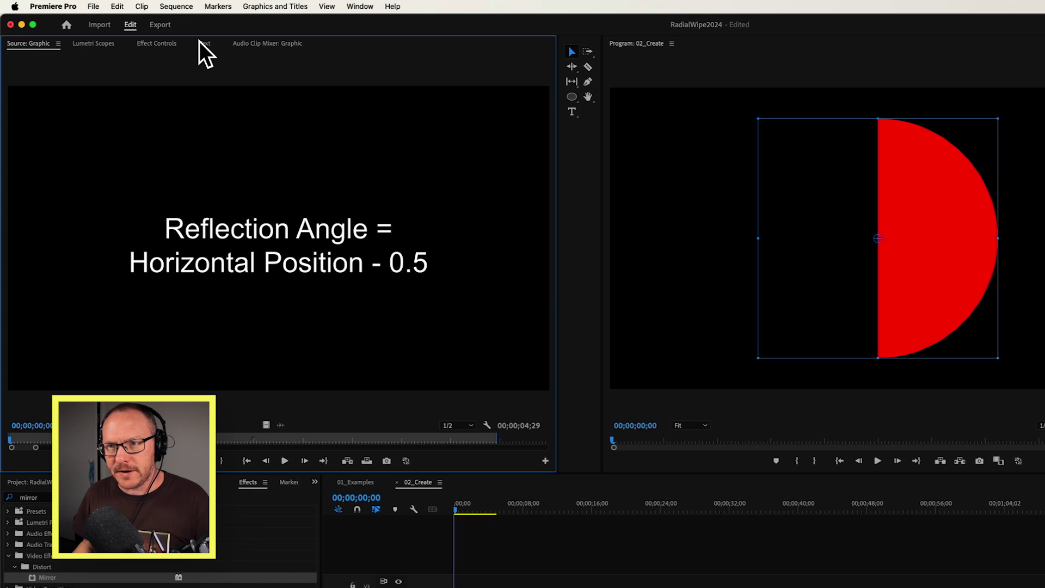
{"action": "left_click", "coordinate": [154, 44]}
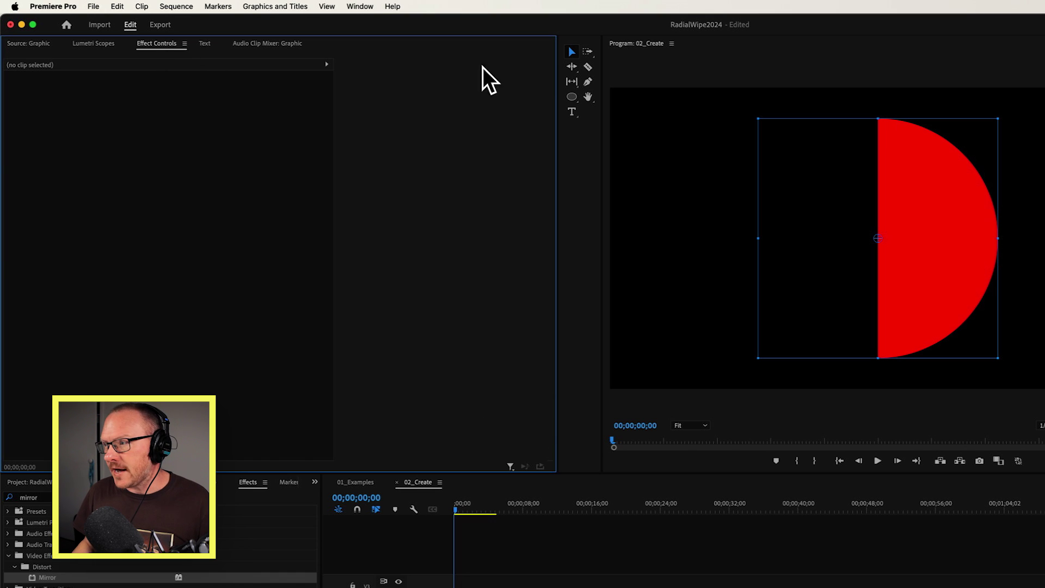
{"action": "left_click", "coordinate": [474, 582]}
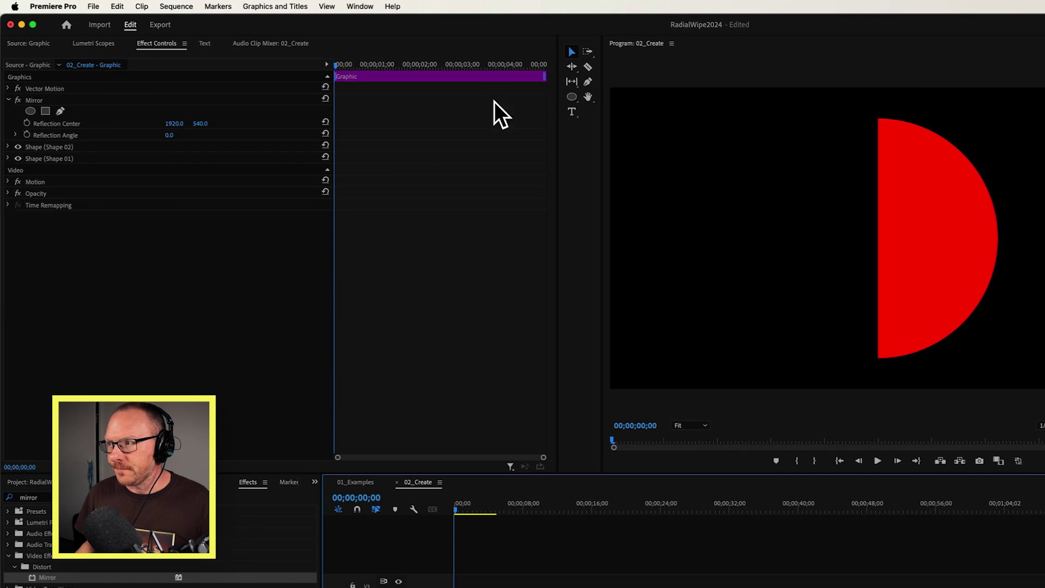
{"action": "left_click", "coordinate": [178, 122]}
{"action": "key", "text": "Return"}
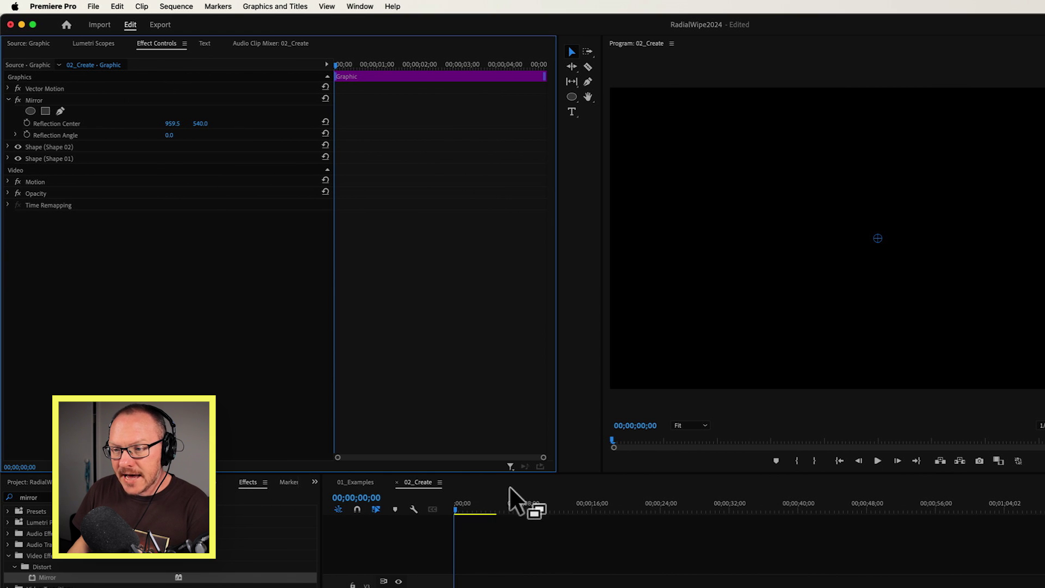
Step: Keyframe the Mirror Reflection Angle from 0 at the start to 180 at about 3;22
{"action": "left_click", "coordinate": [474, 566]}
{"action": "key", "text": "="}
{"action": "key", "text": "d"}
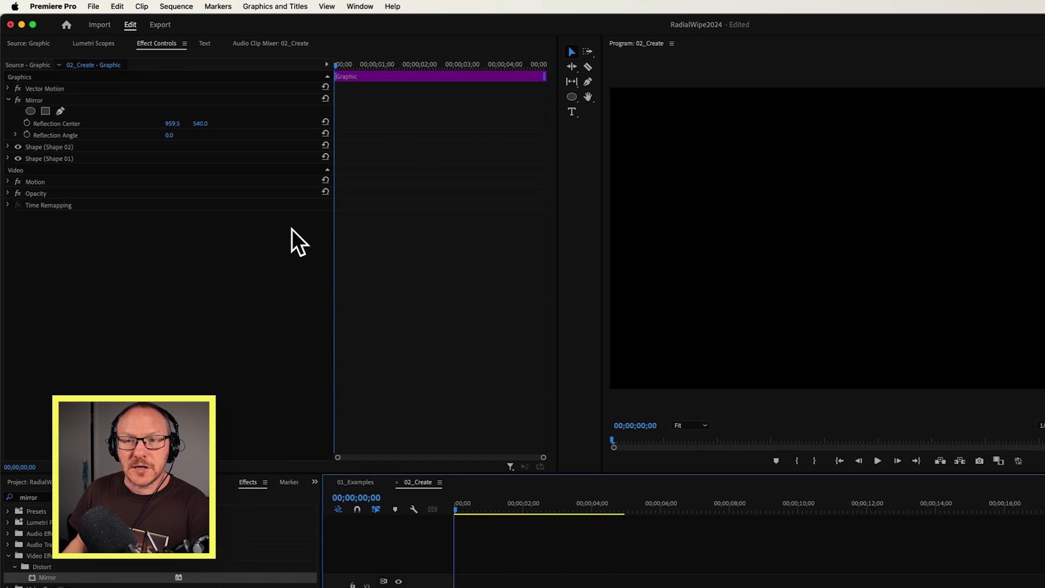
{"action": "left_click", "coordinate": [27, 134]}
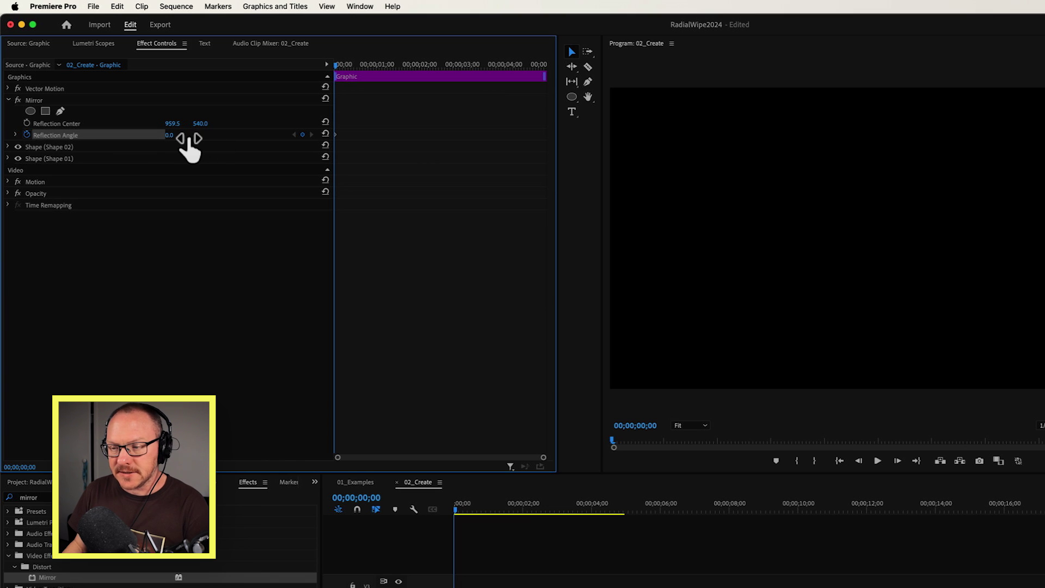
{"action": "left_click_drag", "start_coordinate": [456, 511], "coordinate": [583, 512]}
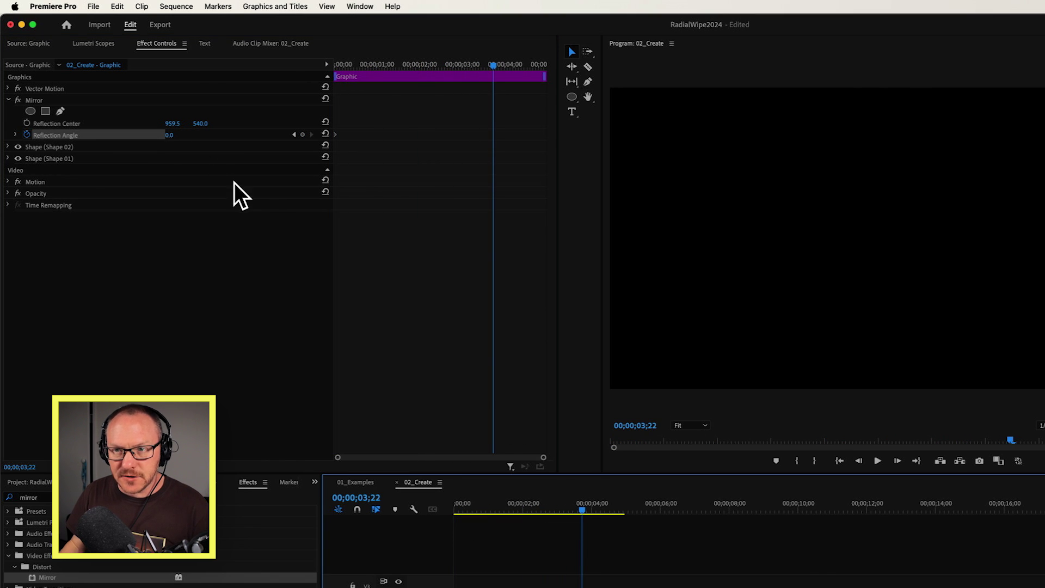
{"action": "left_click", "coordinate": [169, 135]}
{"action": "type", "text": "180"}
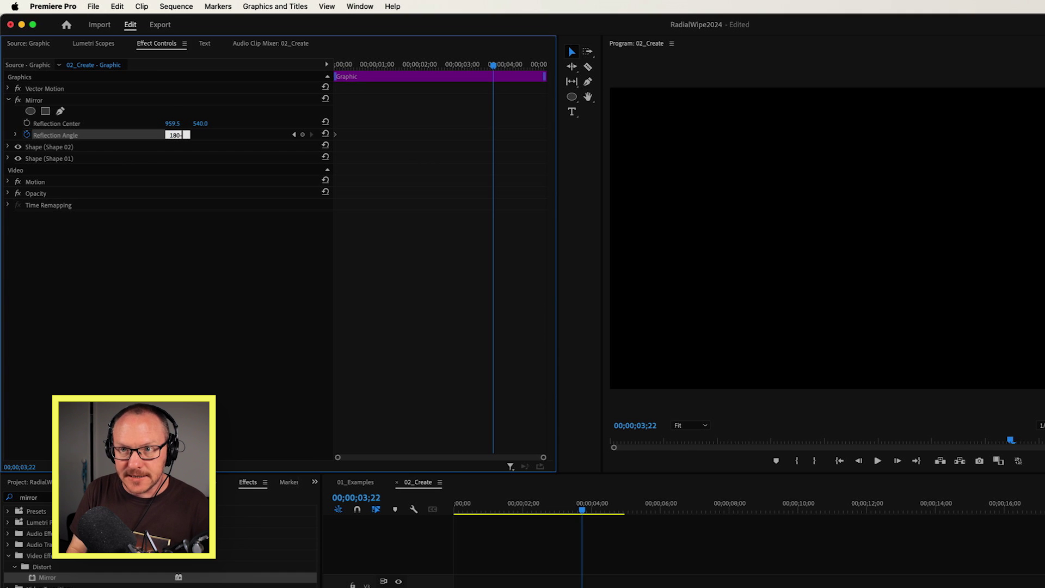
{"action": "key", "text": "Return"}
Step: Play back the radial wipe from the start and scrub the reflection angle to preview it
{"action": "left_click_drag", "start_coordinate": [538, 501], "coordinate": [427, 508]}
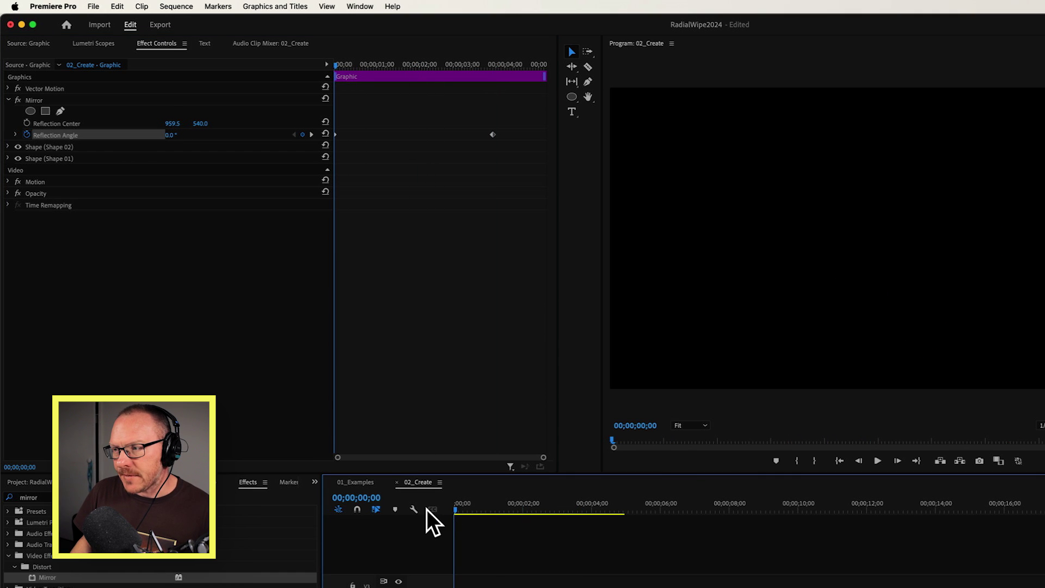
{"action": "key", "text": "space"}
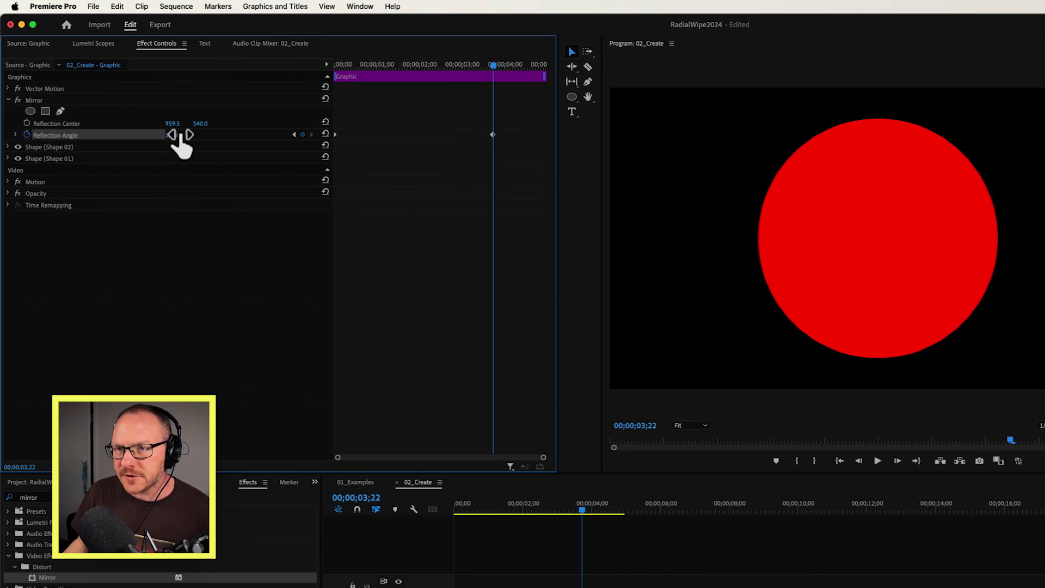
{"action": "left_click_drag", "start_coordinate": [182, 145], "coordinate": [179, 144]}
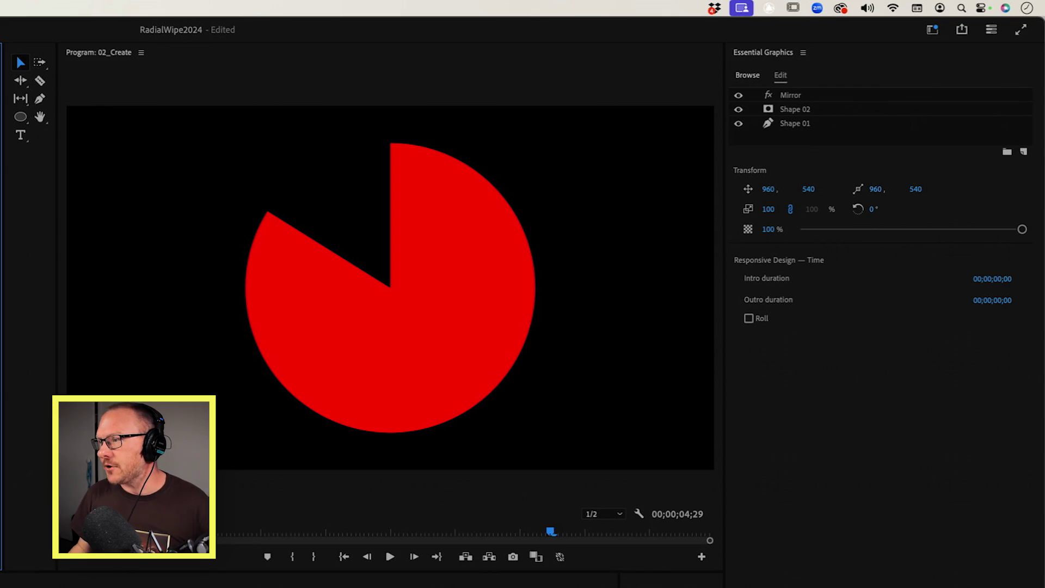
Step: Duplicate the red circle layer Shape 01
{"action": "left_click", "coordinate": [802, 125]}
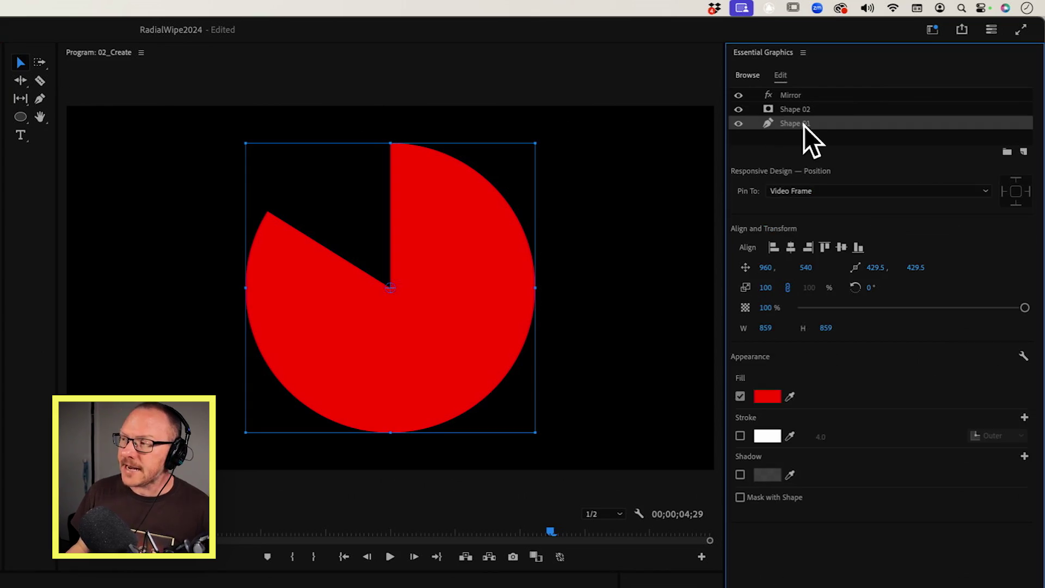
{"action": "right_click", "coordinate": [805, 123]}
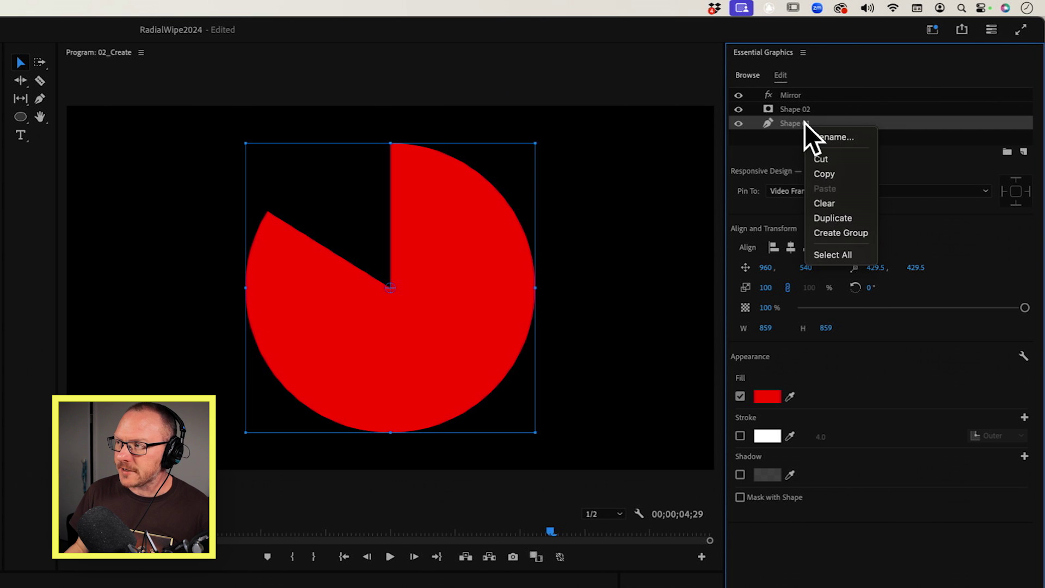
{"action": "left_click", "coordinate": [845, 215]}
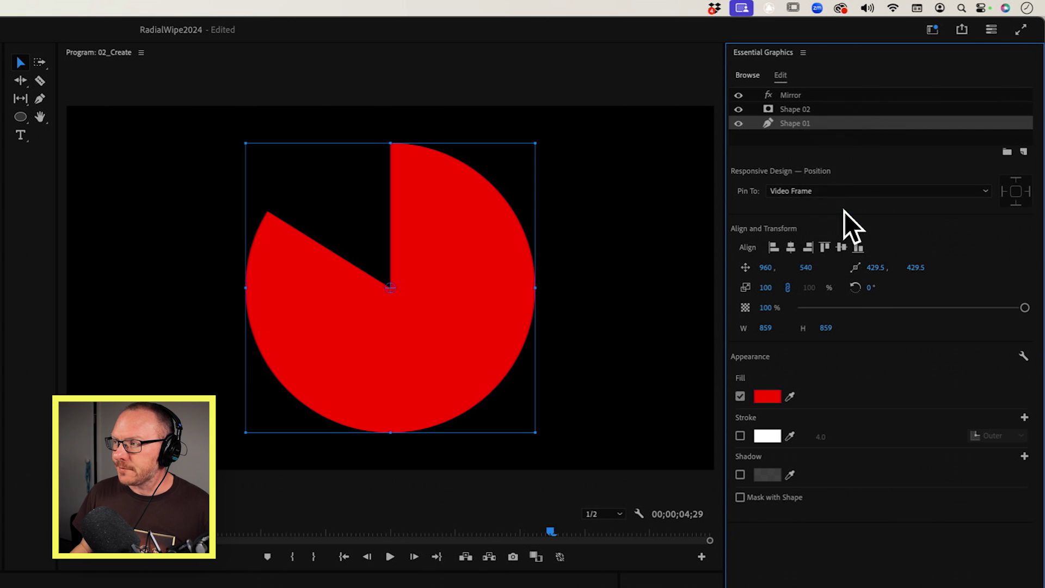
Step: Fill the duplicate circle blue and move it to the bottom of the layer stack
{"action": "left_click", "coordinate": [776, 411]}
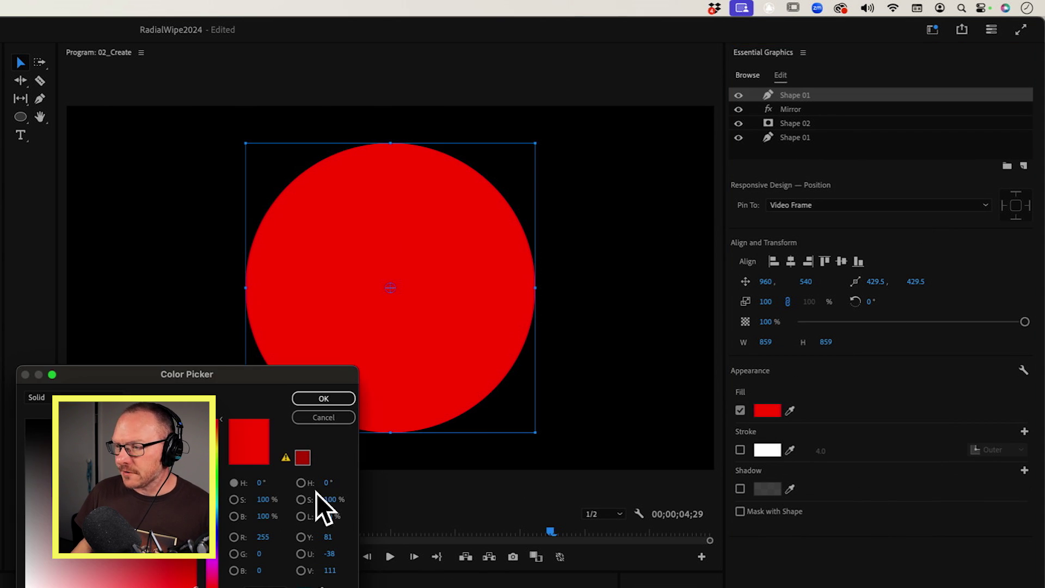
{"action": "left_click", "coordinate": [217, 533]}
{"action": "left_click", "coordinate": [214, 542]}
{"action": "left_click", "coordinate": [354, 400]}
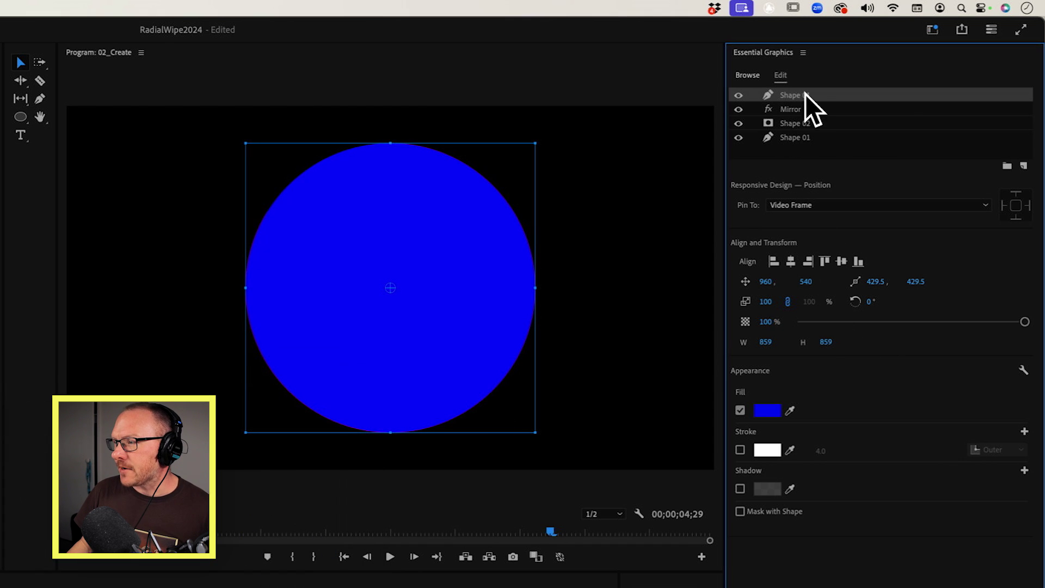
{"action": "left_click_drag", "start_coordinate": [806, 95], "coordinate": [819, 146]}
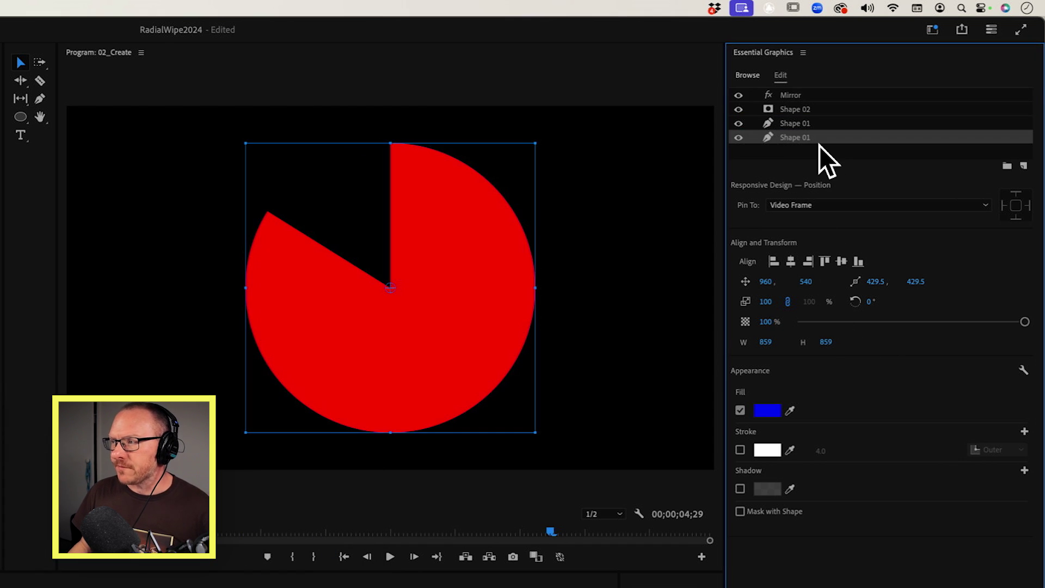
{"action": "left_click", "coordinate": [810, 108]}
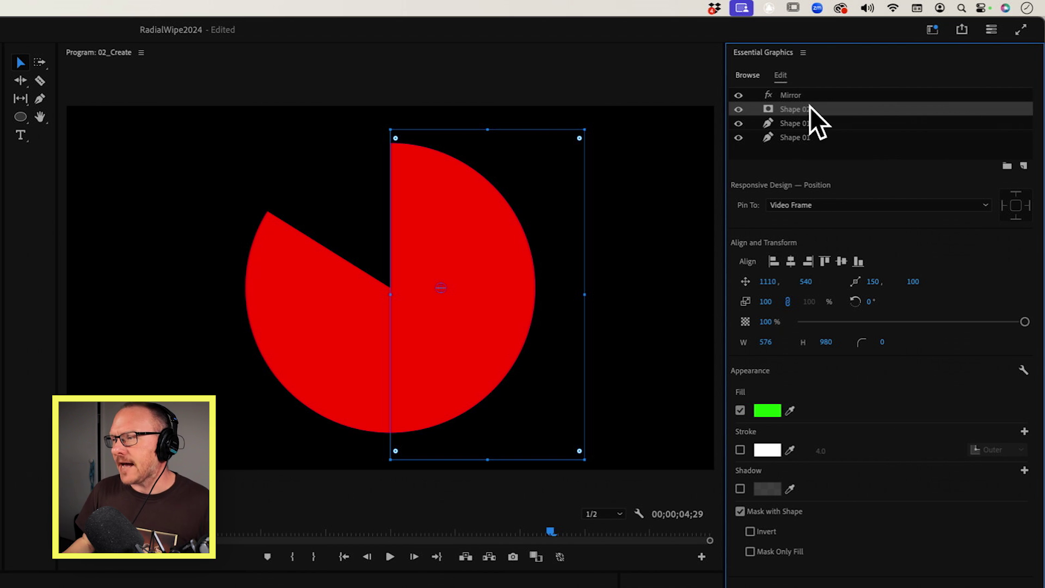
Step: Select Shape 01 together with Shape 02 and Mirror for grouping
{"action": "left_click", "coordinate": [801, 124]}
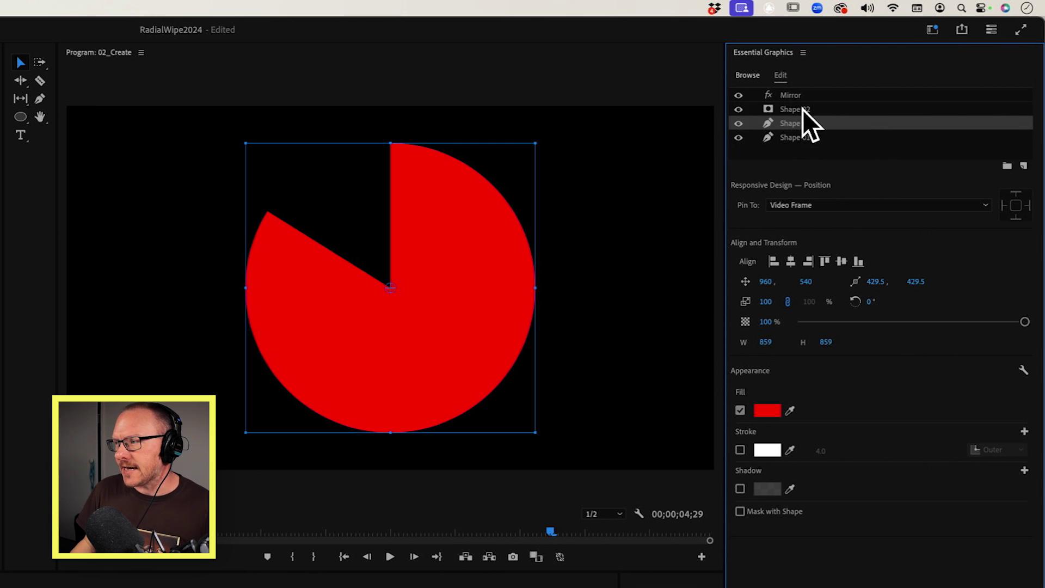
{"action": "left_click", "coordinate": [802, 109], "text": "shift"}
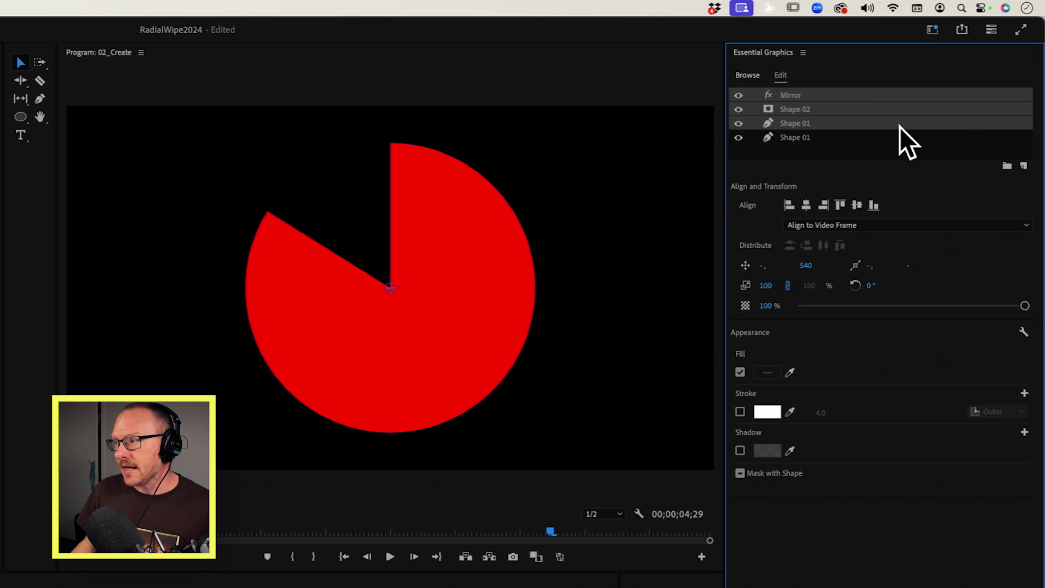